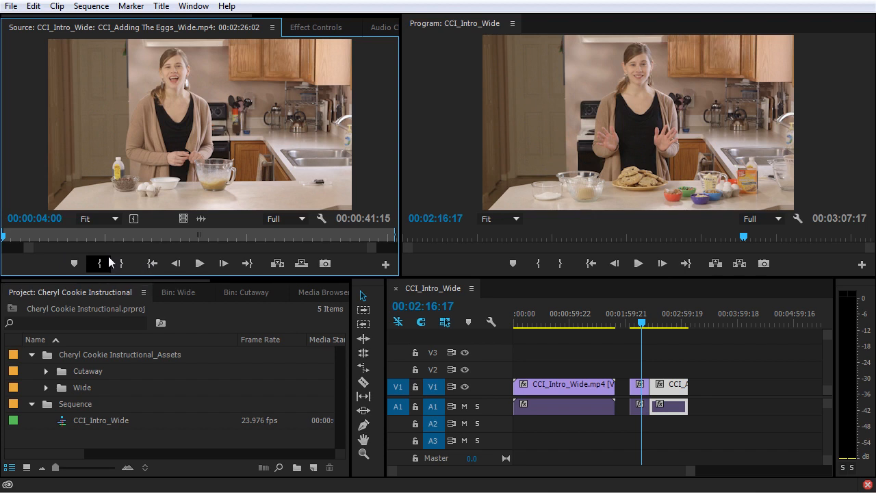
# Load CCI_microwave Cutaway.mp4 from the Cutaway bin into the Source Monitor and scrub through its footage
pyautogui.click(46, 371)
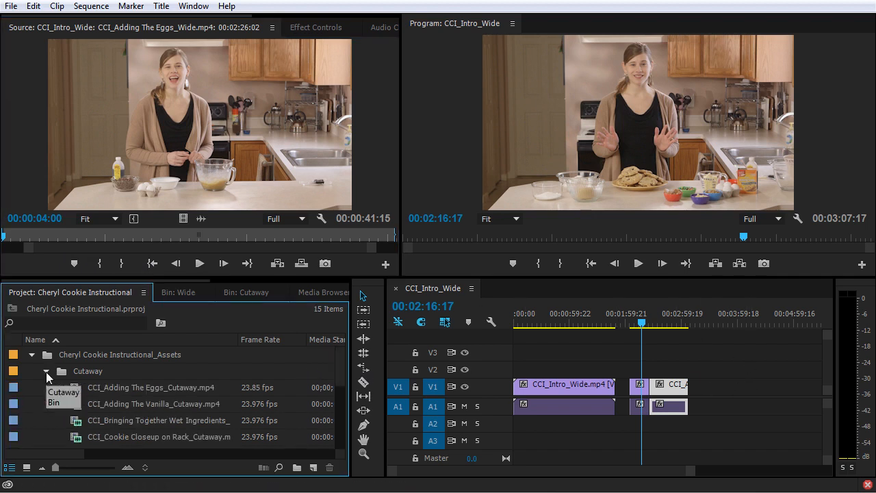
pyautogui.scroll(-5, 98, 377)
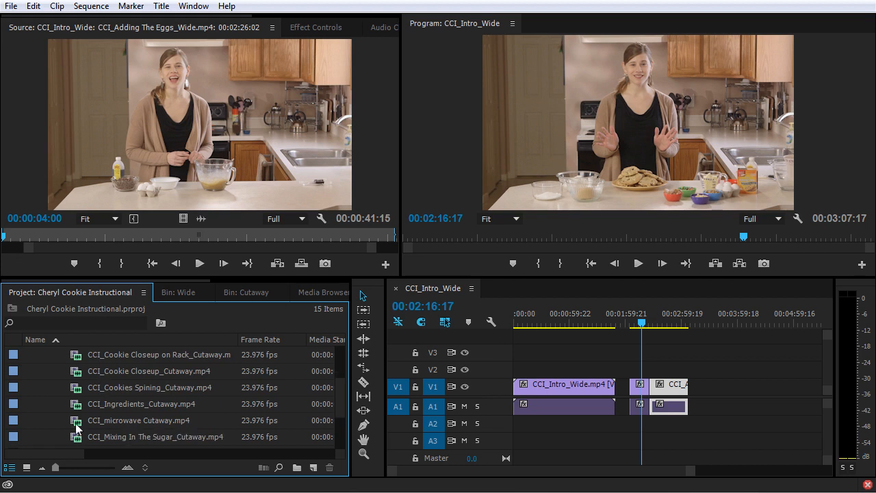
pyautogui.doubleClick(159, 416)
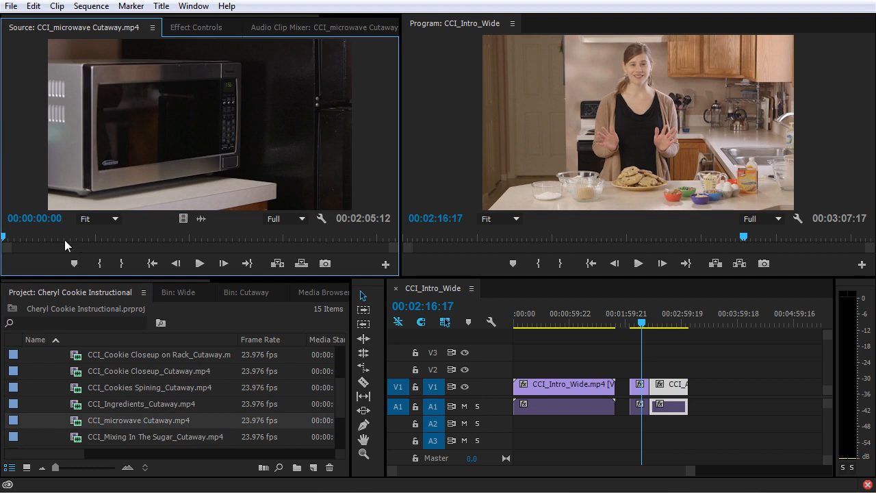
pyautogui.moveTo(6, 237); pyautogui.dragTo(326, 235)
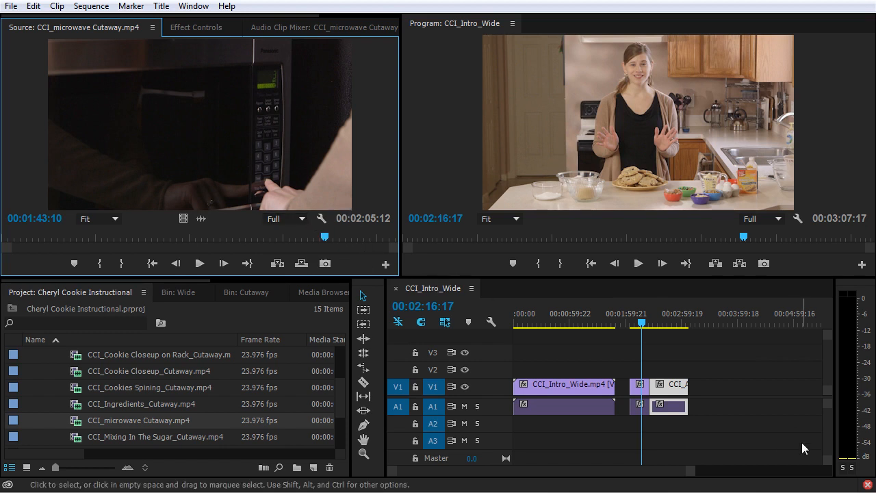
# Mark the butter shot in the microwave clip with an In point at 00:01:18:22 and an Out point at 00:01:26:03
pyautogui.click(216, 238)
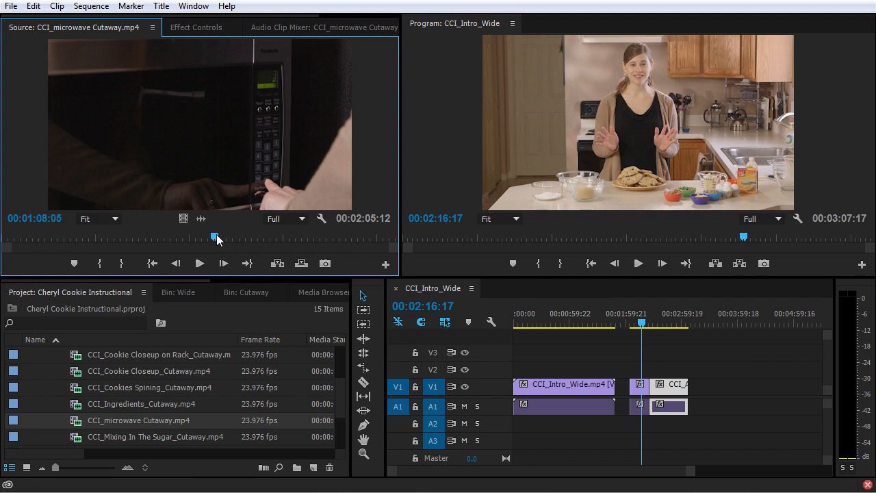
pyautogui.moveTo(216, 238); pyautogui.dragTo(248, 237)
pyautogui.press('space')
pyautogui.press('space')
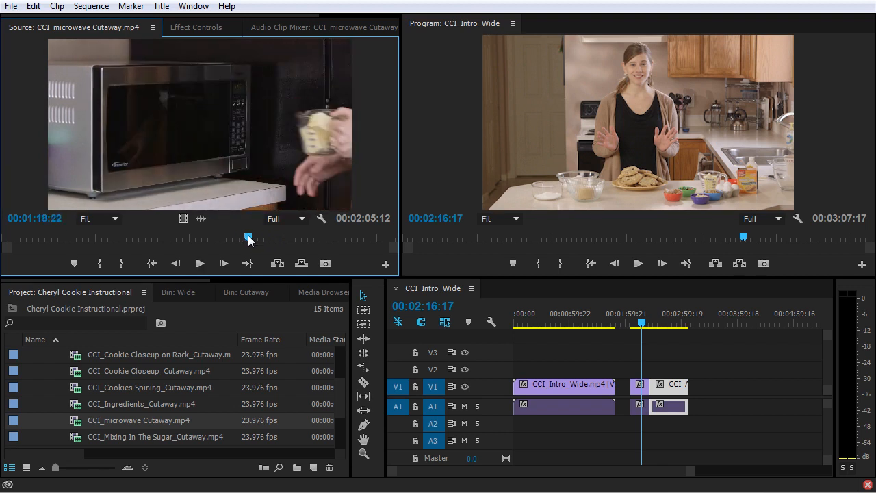
pyautogui.click(96, 265)
pyautogui.press('space')
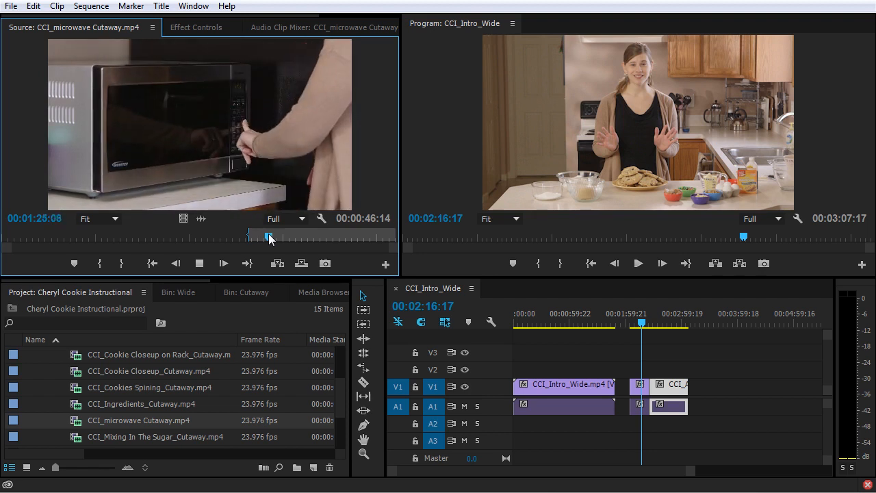
pyautogui.press('space')
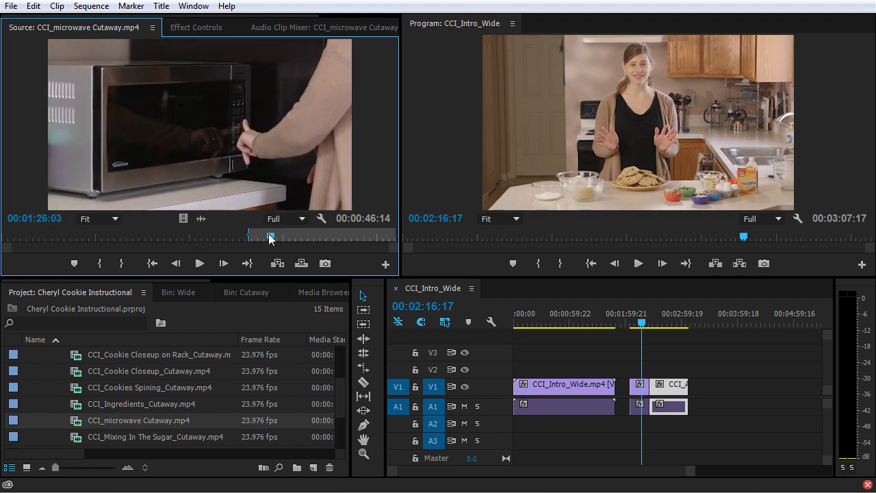
pyautogui.click(123, 263)
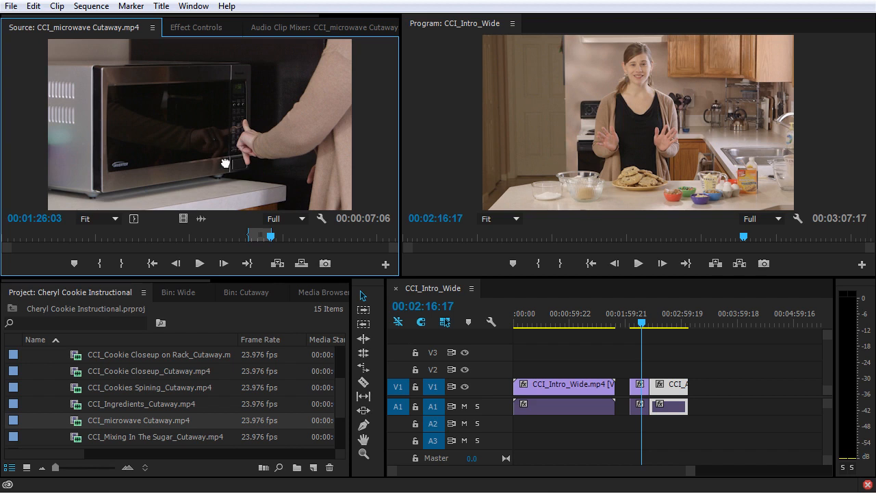
# Make a subclip of the marked range named CCI_microwave Cutaway_Butter In, with Restrict Trims To Subclip Boundaries turned off
pyautogui.hotkey('ctrl', 'u')
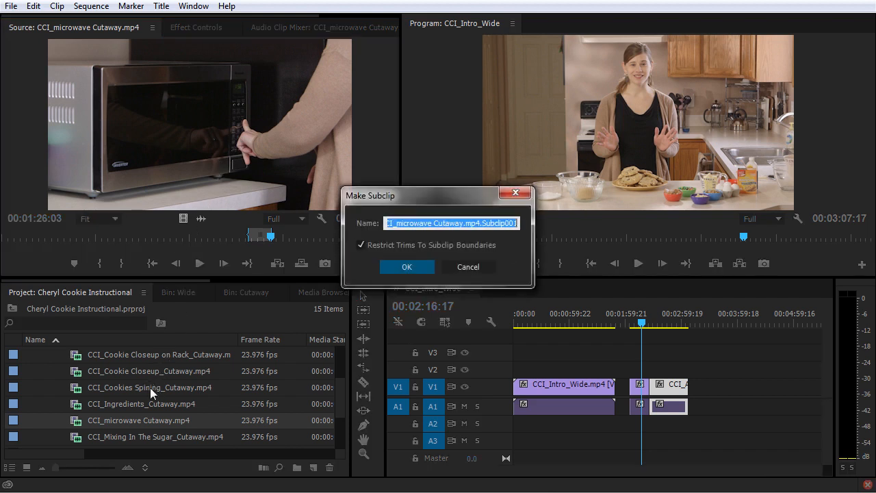
pyautogui.doubleClick(399, 222)
pyautogui.click(470, 225)
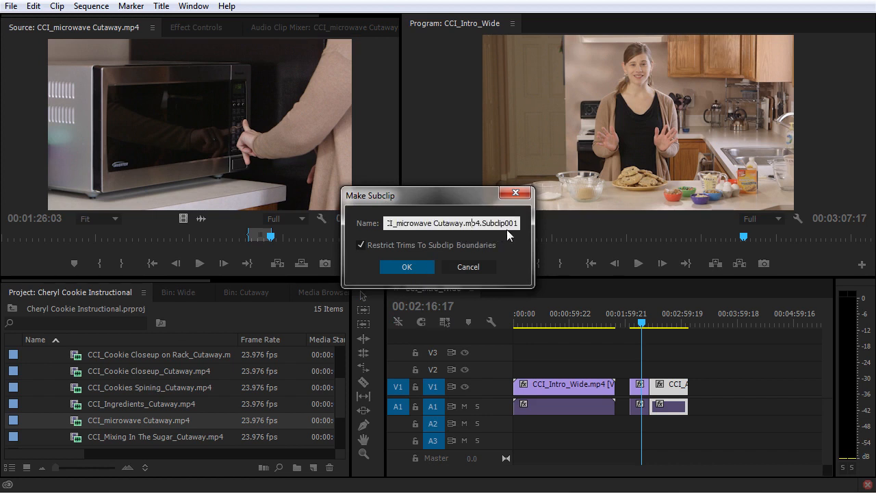
pyautogui.moveTo(518, 223); pyautogui.dragTo(480, 224)
pyautogui.press('BackSpace')
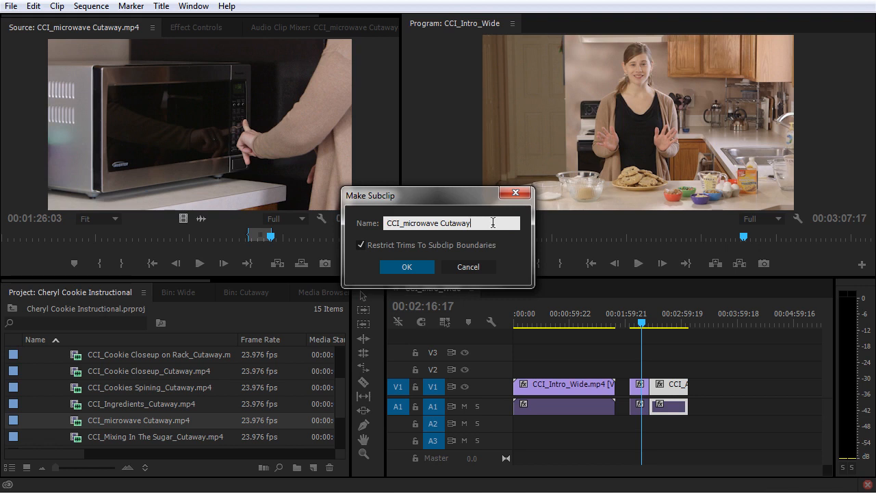
pyautogui.write('_Butter In')
pyautogui.click(361, 245)
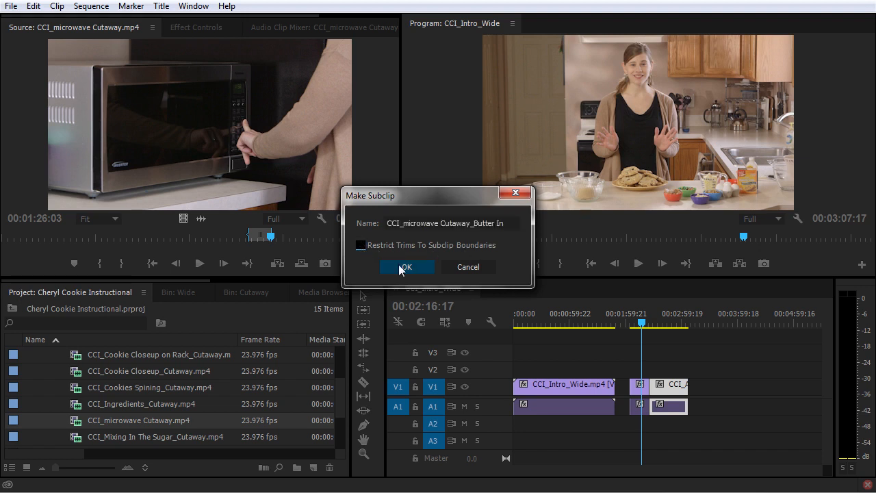
pyautogui.click(411, 264)
pyautogui.scroll(-2, 195, 357)
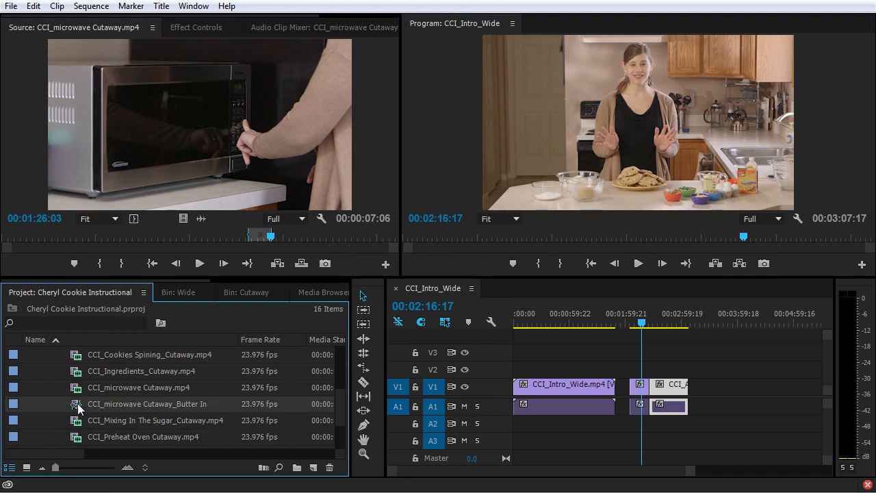
# Mark a second range in the microwave clip, with the In point at 00:01:40:19 and the Out point at 00:01:52:14
pyautogui.moveTo(270, 236); pyautogui.dragTo(316, 236)
pyautogui.click(100, 263)
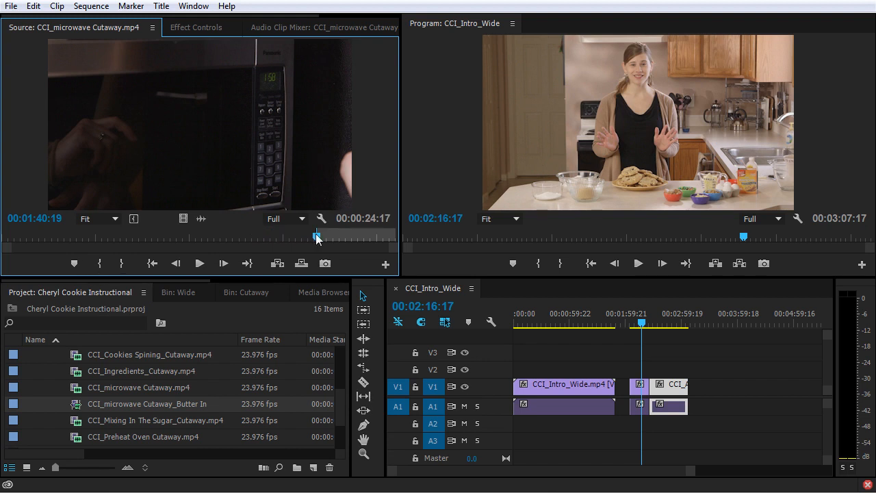
pyautogui.moveTo(316, 237); pyautogui.dragTo(353, 237)
pyautogui.click(121, 264)
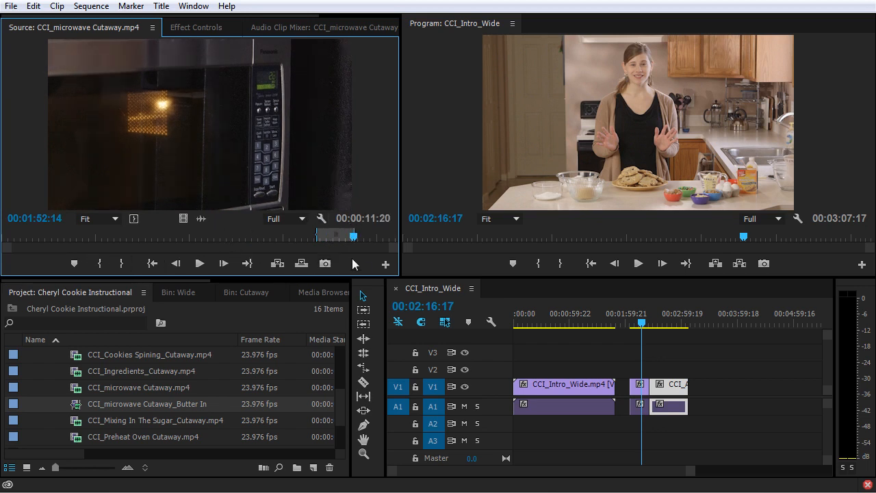
# Make a subclip of the second range named CCI_microwave Cutaway_Enter 30, with Restrict Trims To Subclip Boundaries turned on
pyautogui.click(58, 7)
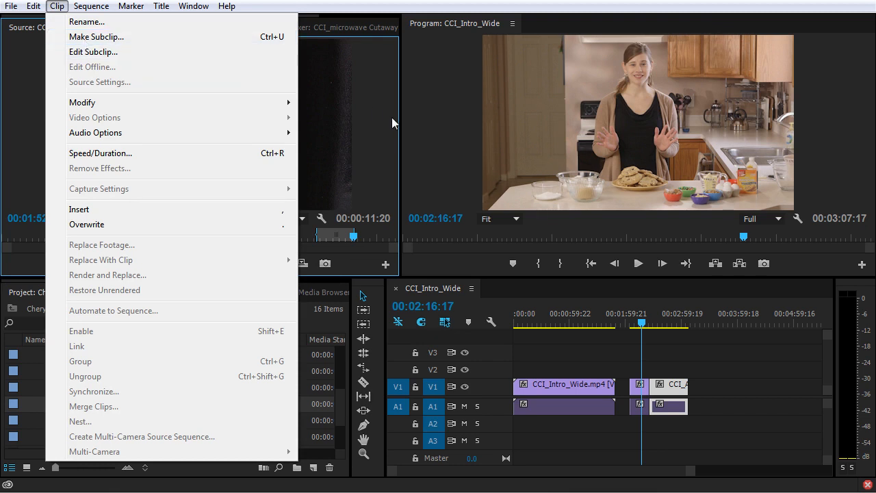
pyautogui.click(306, 138)
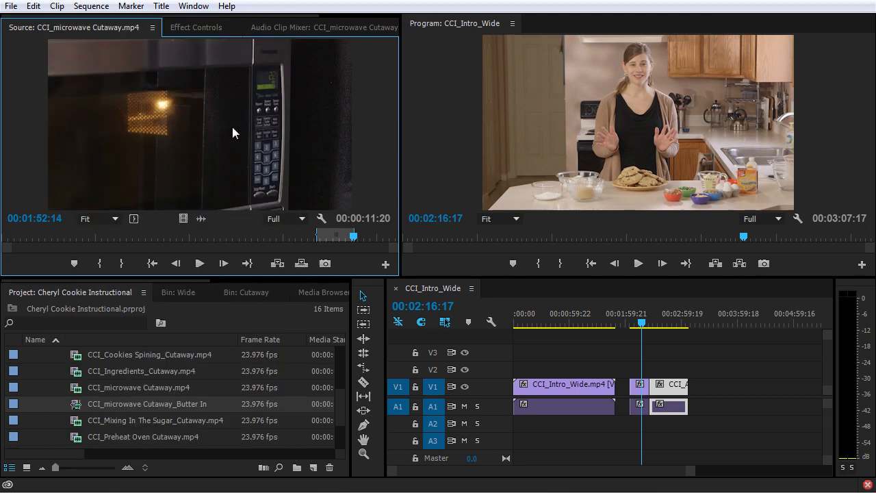
pyautogui.hotkey('ctrl', 'u')
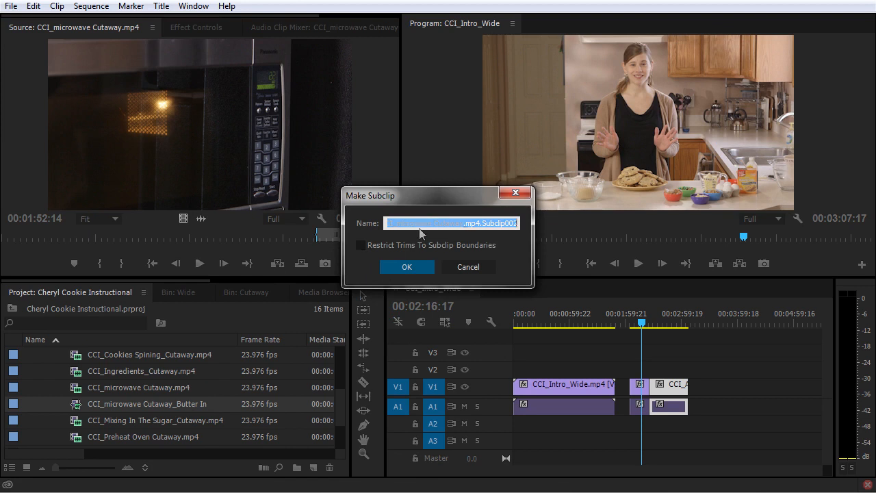
pyautogui.write('_Enter 30')
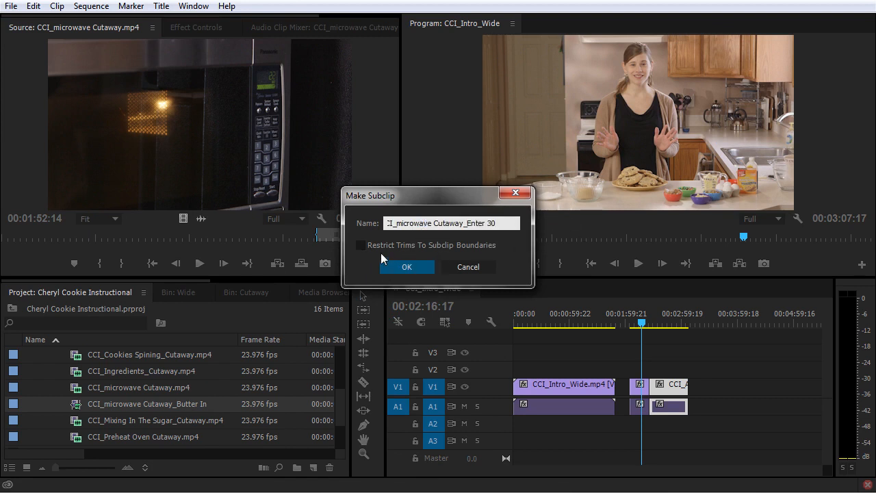
pyautogui.click(361, 246)
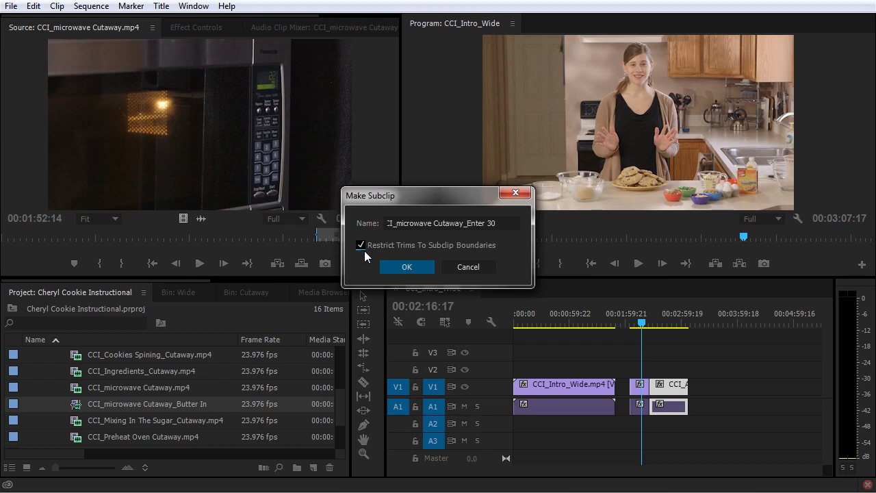
pyautogui.click(422, 268)
# Place the Butter In and Enter 30 subclips back to back on V1 and A1, after the sequence's last clip
pyautogui.click(101, 402)
pyautogui.moveTo(100, 403); pyautogui.dragTo(708, 399)
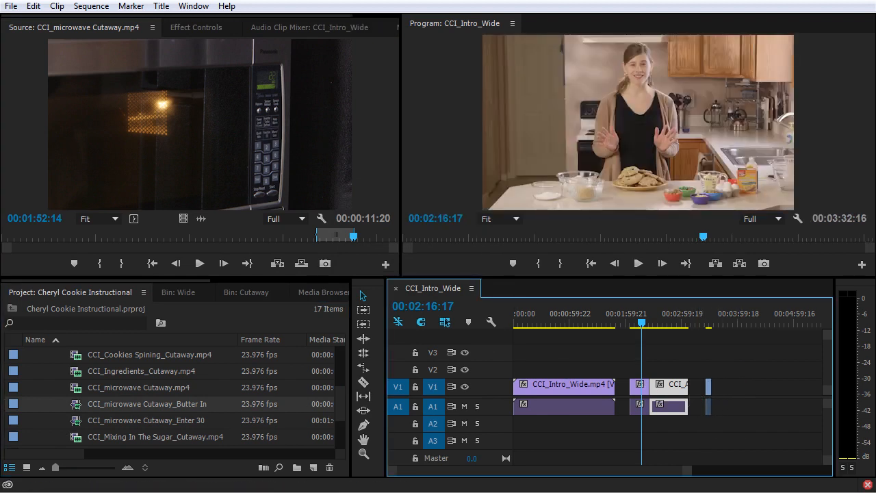
pyautogui.moveTo(71, 423); pyautogui.dragTo(720, 403)
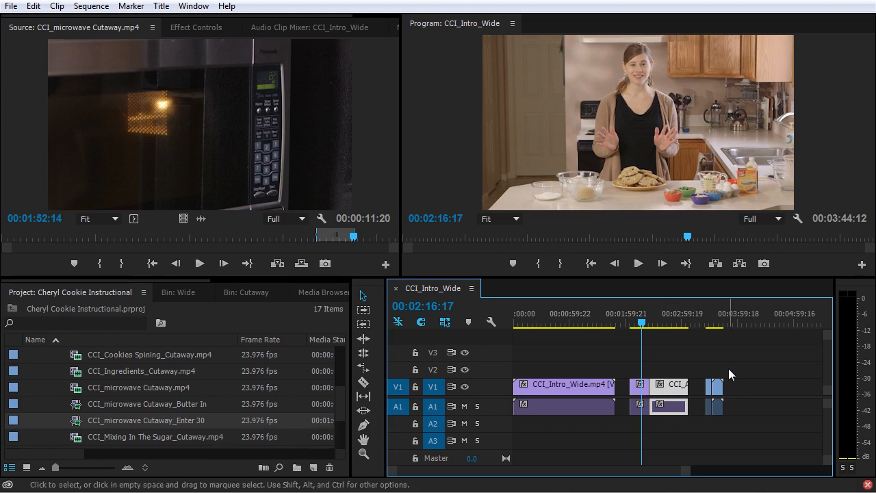
# Move the sequence playhead onto the Butter In subclip at 00:03:26:21
pyautogui.moveTo(643, 320); pyautogui.dragTo(706, 322)
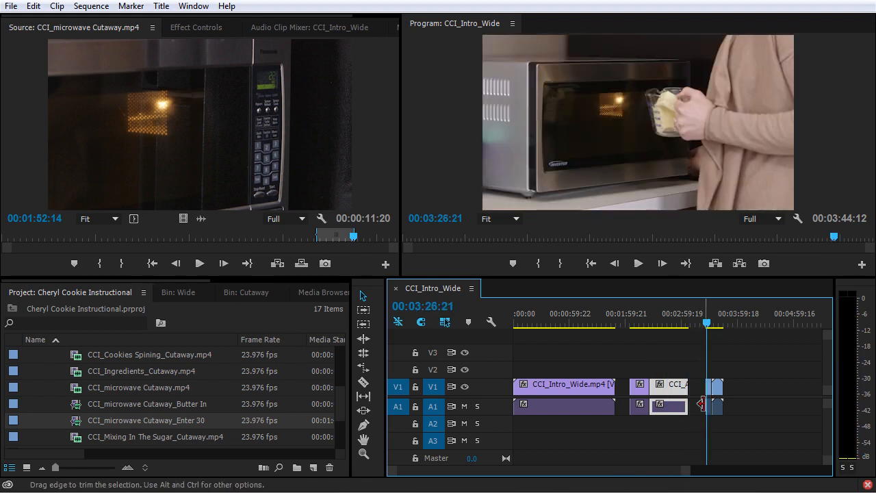
pyautogui.scroll(4, 717, 392)
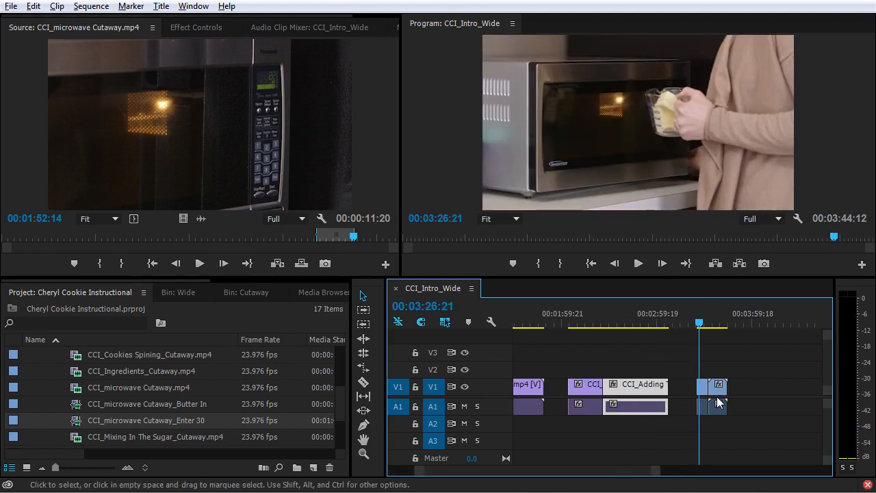
pyautogui.scroll(6, 716, 395)
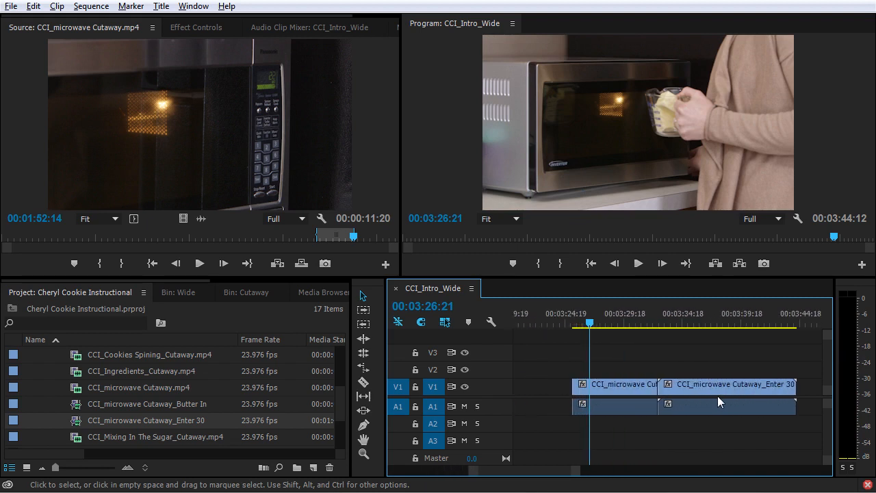
pyautogui.scroll(2, 717, 397)
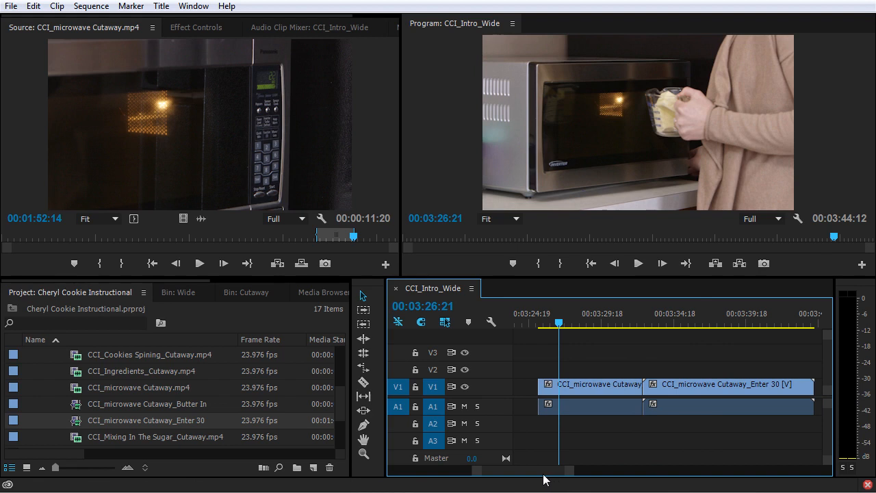
pyautogui.hotkey('shift', '2')
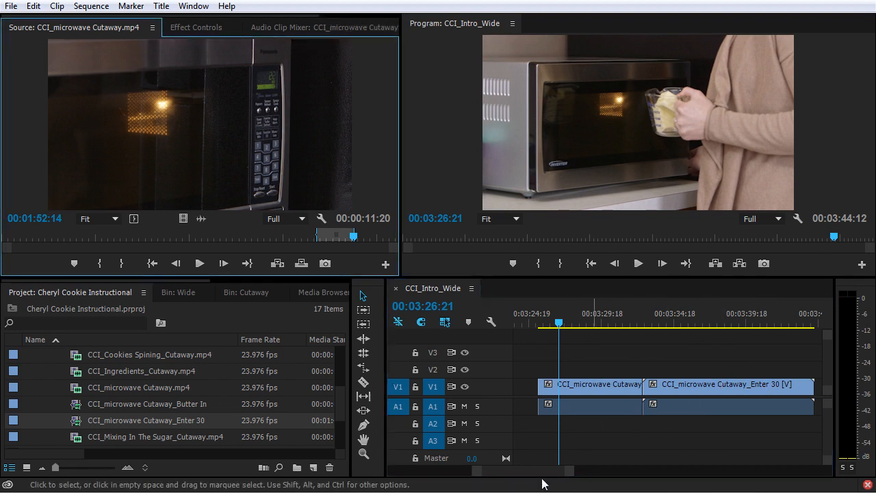
# Try to extend the end of the Enter 30 subclip in the sequence
pyautogui.moveTo(534, 470); pyautogui.dragTo(536, 470)
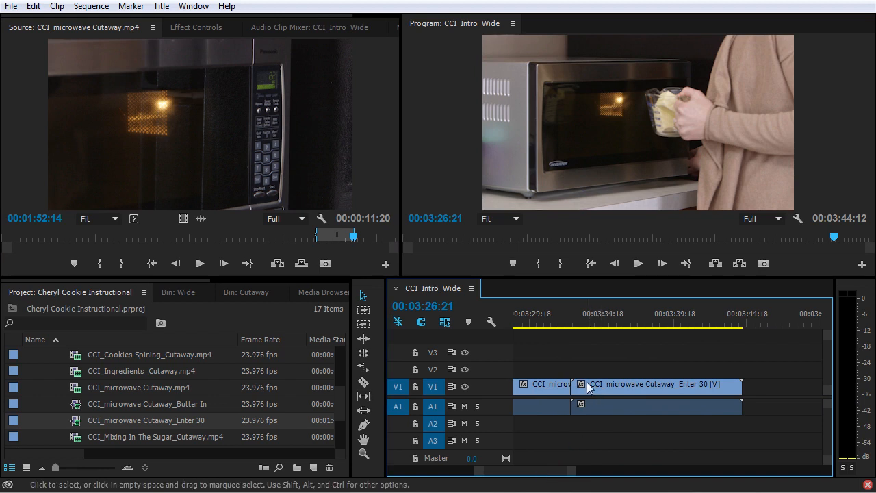
pyautogui.click(643, 383)
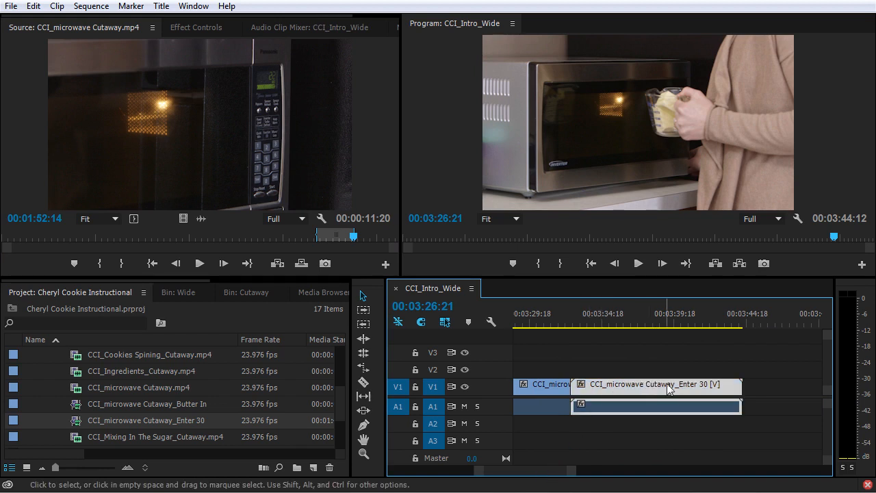
pyautogui.moveTo(741, 388)
pyautogui.mouseDown()
pyautogui.moveTo(714, 390)
pyautogui.moveTo(740, 389)
pyautogui.mouseUp()
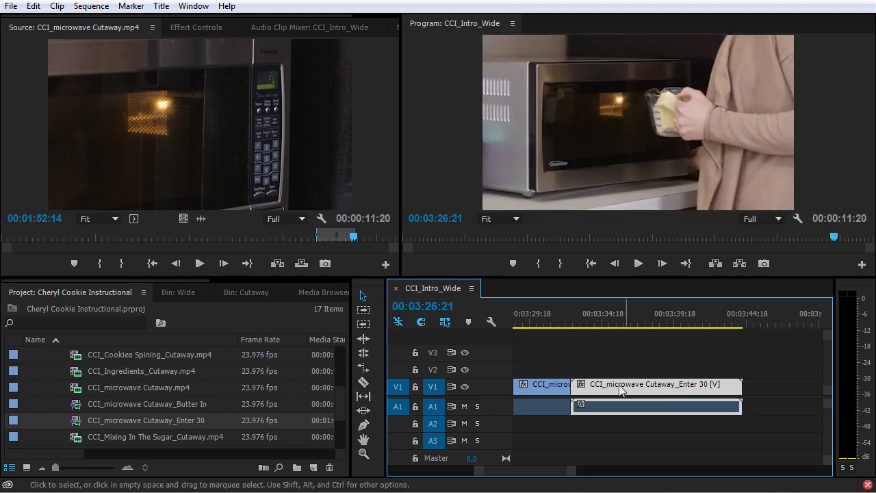
# Shift the Enter 30 subclip about one second away from the Butter In subclip and try to extend its start earlier
pyautogui.moveTo(620, 388); pyautogui.dragTo(637, 389)
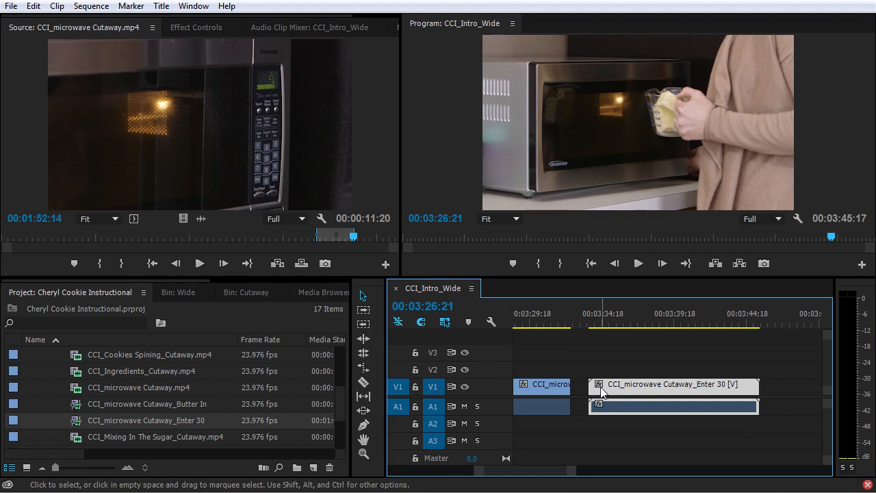
pyautogui.click(599, 441)
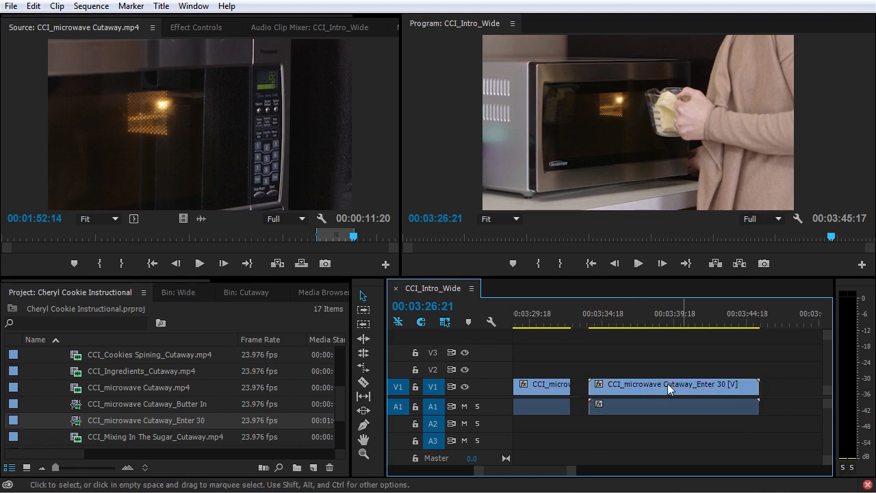
pyautogui.click(592, 384)
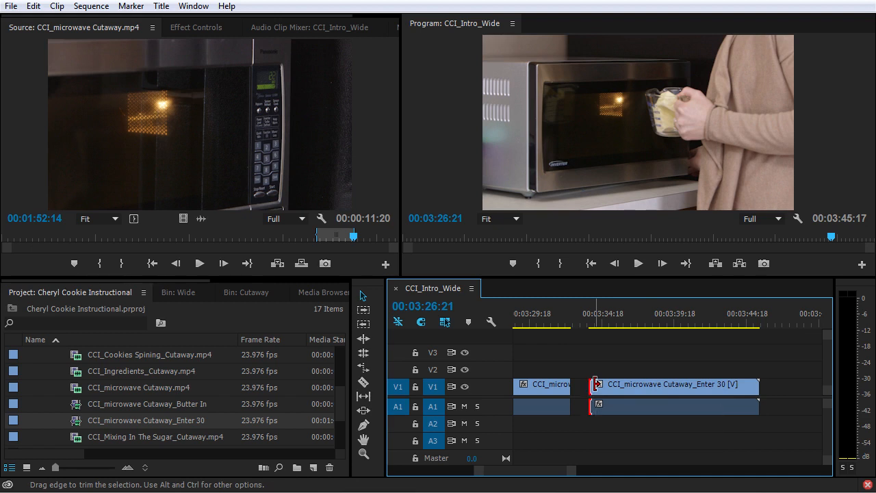
pyautogui.moveTo(594, 385); pyautogui.dragTo(592, 385)
pyautogui.click(634, 387)
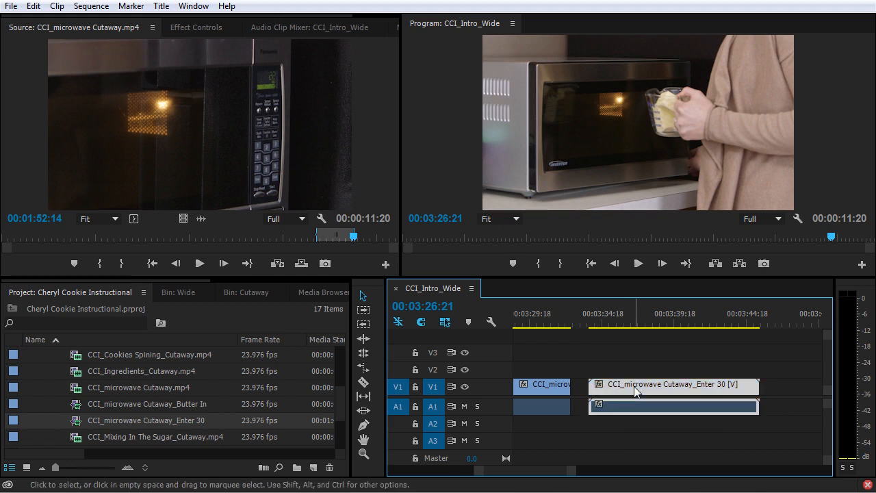
# Delete the Enter 30 subclip from the sequence and try to extend the start of the Butter In subclip
pyautogui.press('Delete')
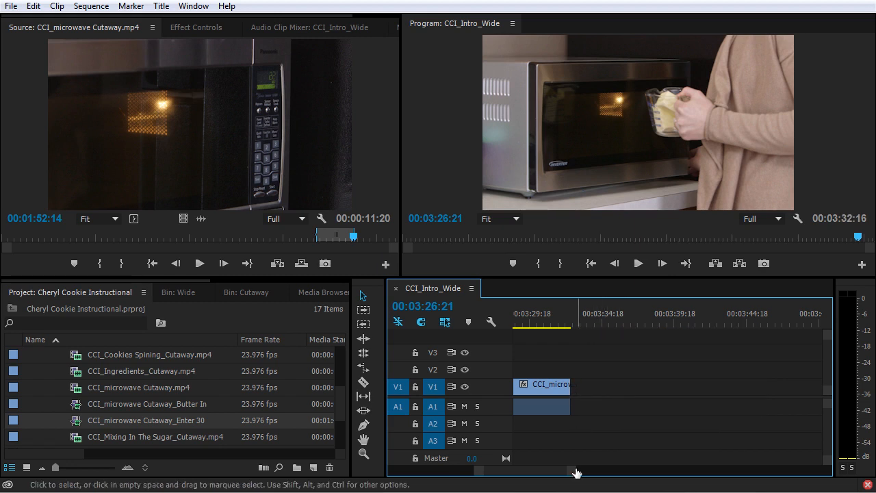
pyautogui.scroll(4, 555, 471)
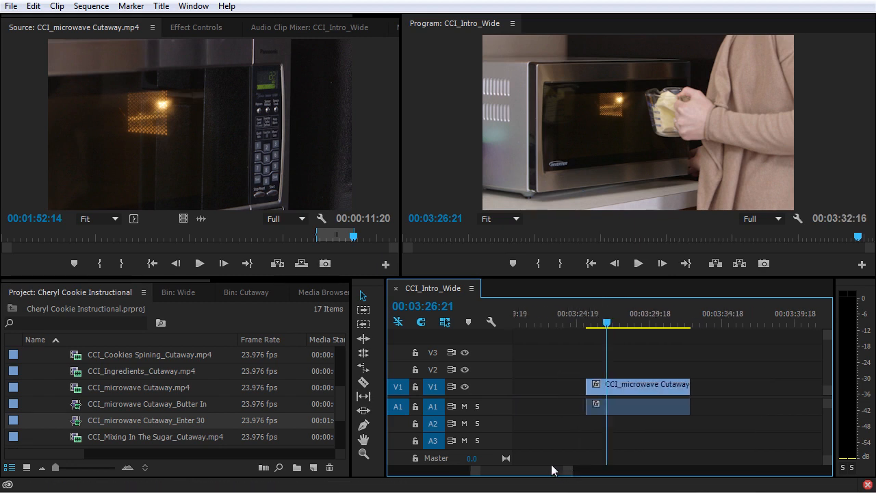
pyautogui.click(673, 386)
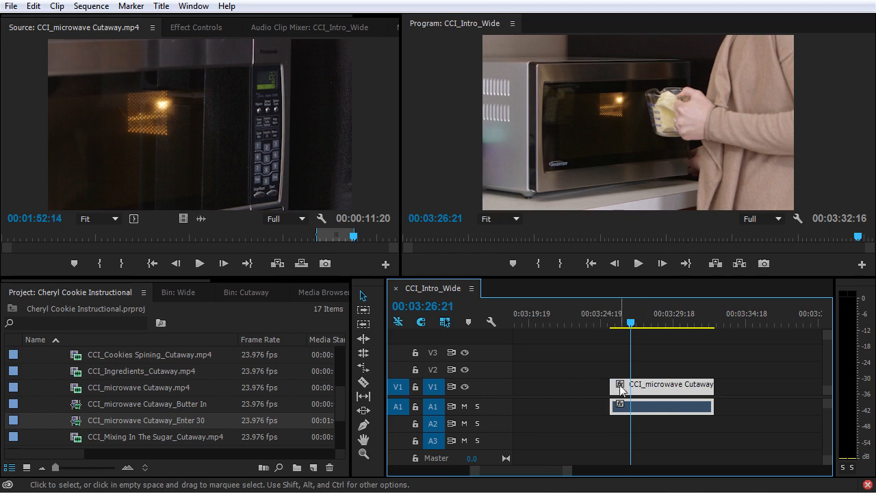
pyautogui.moveTo(611, 386)
pyautogui.mouseDown()
pyautogui.moveTo(572, 389)
pyautogui.moveTo(613, 391)
pyautogui.mouseUp()
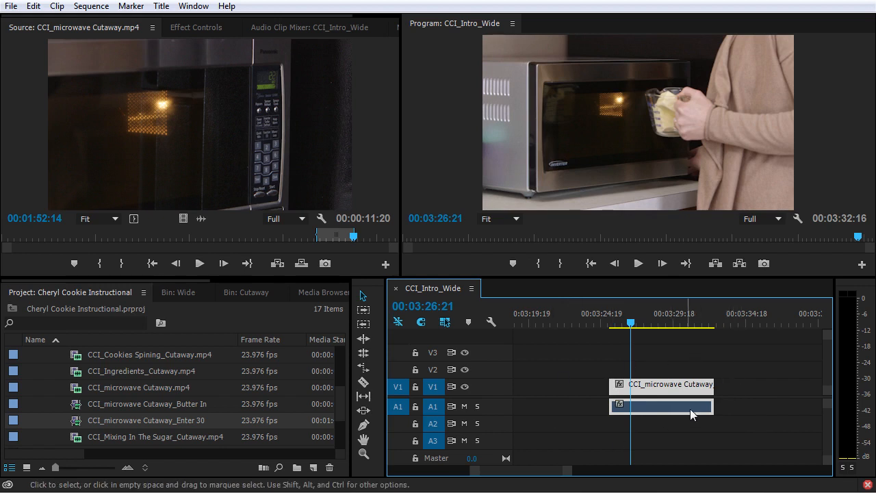
# Delete the Enter 30 subclip from the project and recreate it as CCI_microwave Cutaway_Enter 30 without restricting trims to subclip boundaries
pyautogui.click(76, 421)
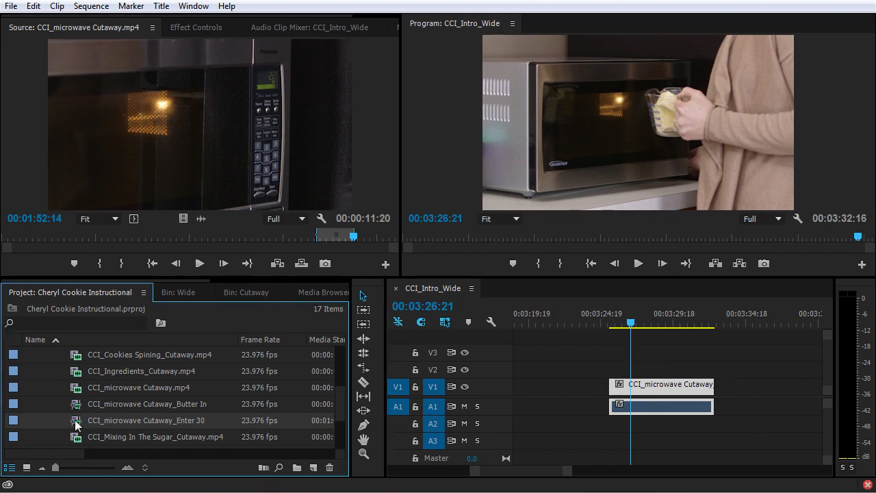
pyautogui.press('Delete')
pyautogui.click(196, 132)
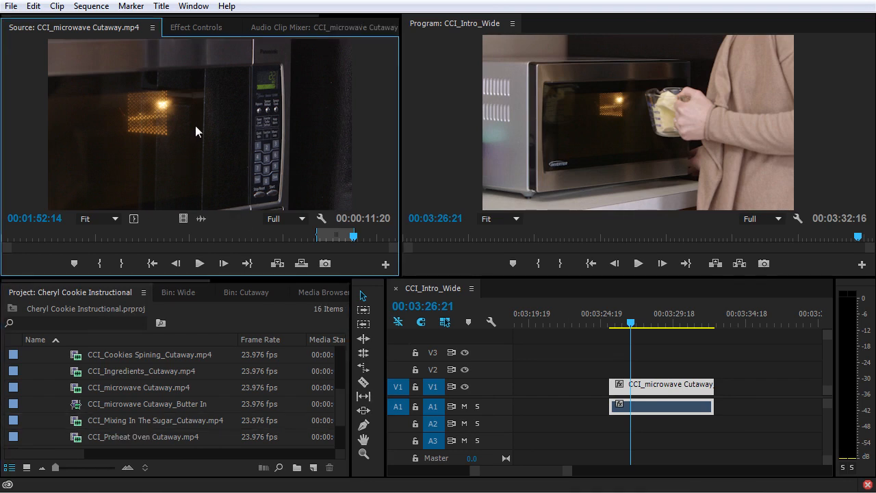
pyautogui.hotkey('ctrl', 'u')
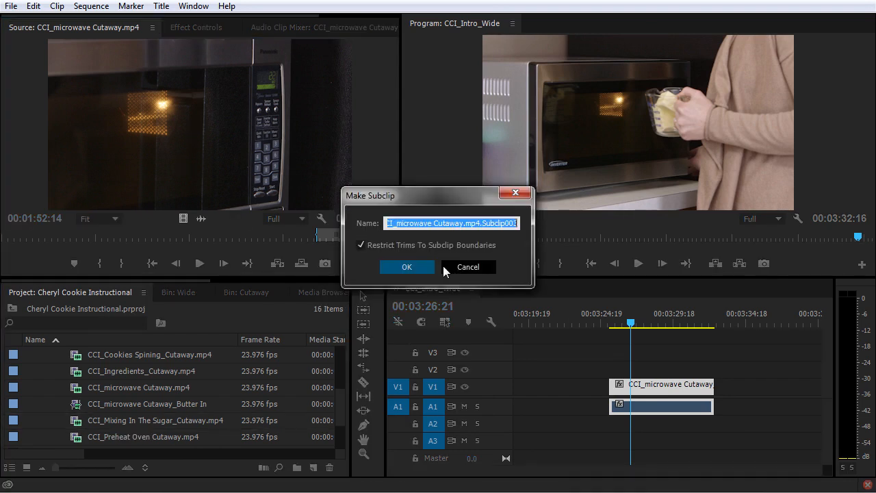
pyautogui.click(453, 224)
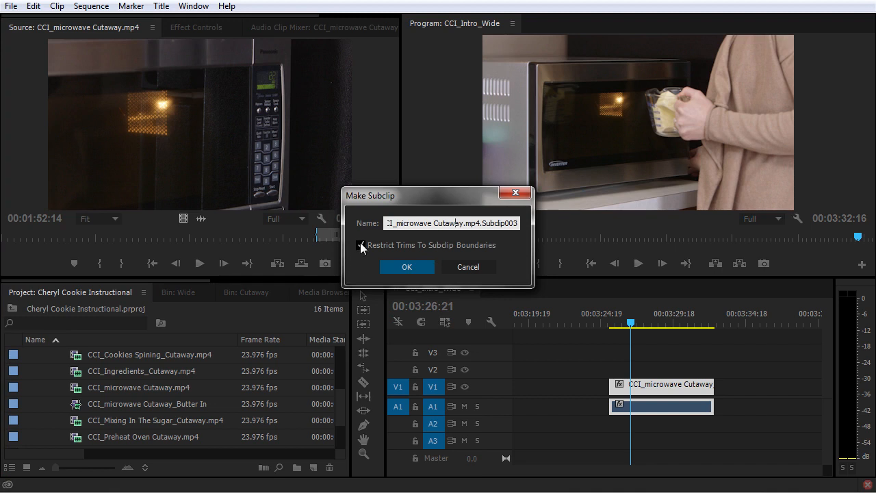
pyautogui.click(361, 245)
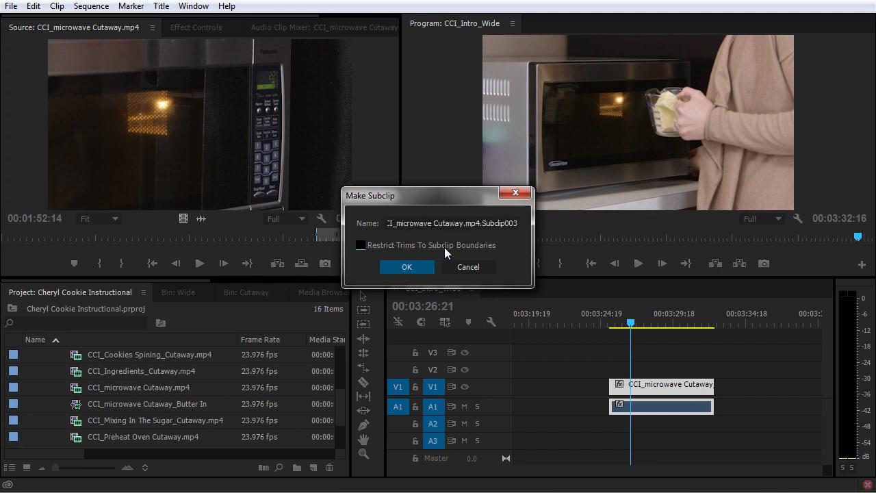
pyautogui.moveTo(465, 224); pyautogui.dragTo(555, 225)
pyautogui.write('_Enter 30')
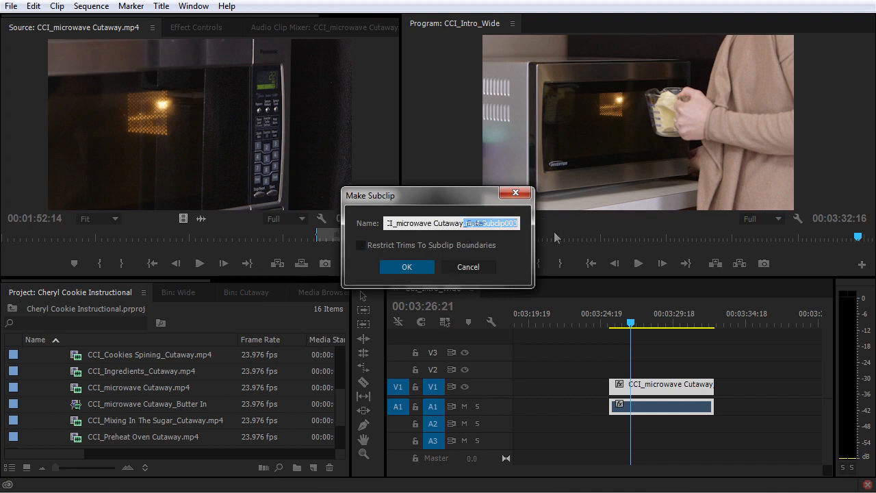
pyautogui.click(407, 268)
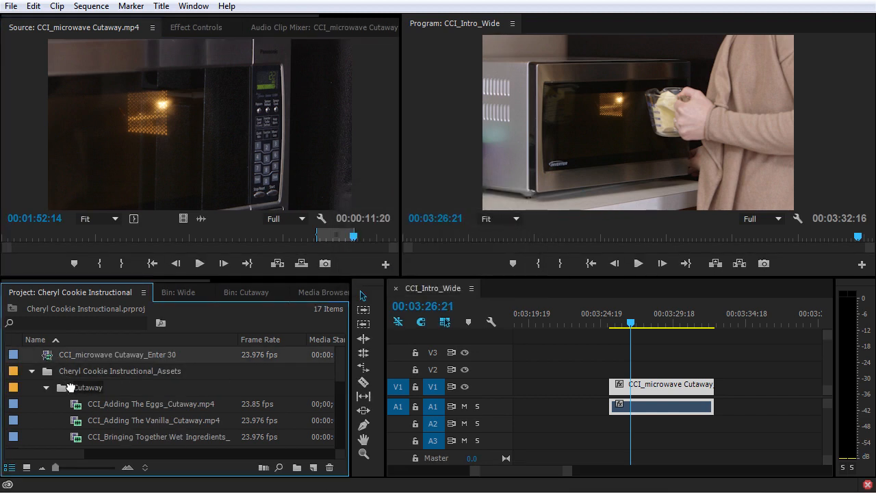
# Place the new Enter 30 subclip from the Cutaway bin on V1 and A1, about one second after the Butter In subclip
pyautogui.scroll(-1, 73, 392)
pyautogui.scroll(-4, 68, 387)
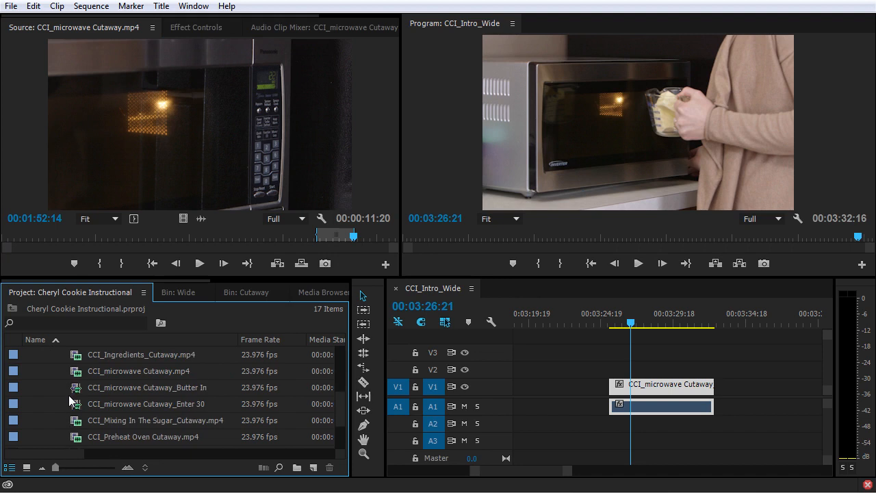
pyautogui.moveTo(81, 400); pyautogui.dragTo(749, 392)
pyautogui.click(745, 385)
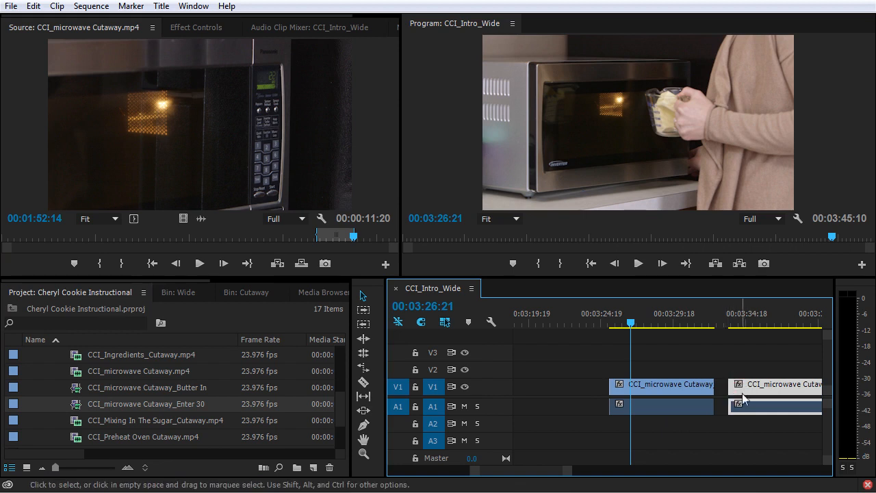
pyautogui.moveTo(539, 470); pyautogui.dragTo(542, 473)
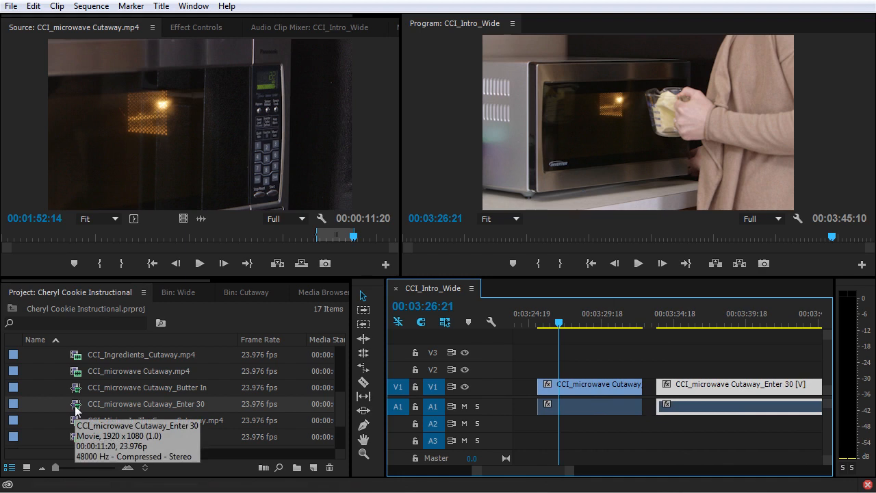
# Undo the recent edits back to before the restricted Enter 30 subclip was deleted from the sequence
pyautogui.hotkey('ctrl', 'z')
pyautogui.hotkey('ctrl', 'z')
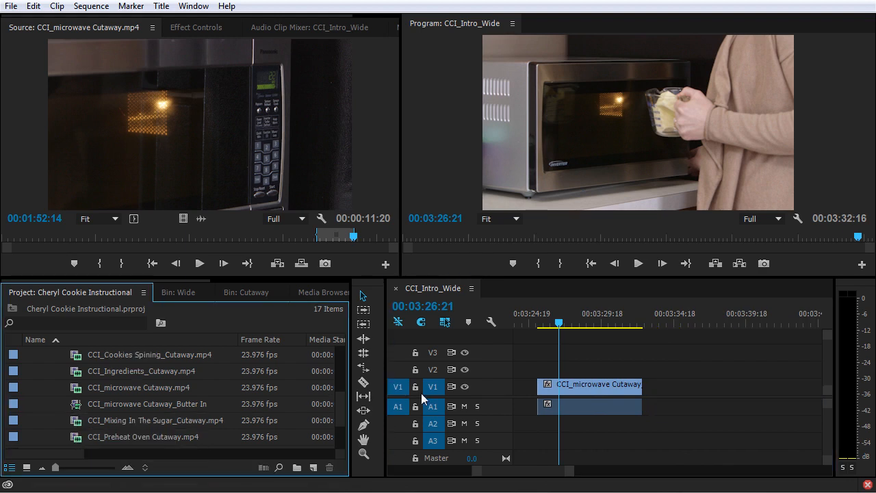
pyautogui.hotkey('ctrl', 'shift', 'z')
pyautogui.hotkey('ctrl', 'shift', 'z')
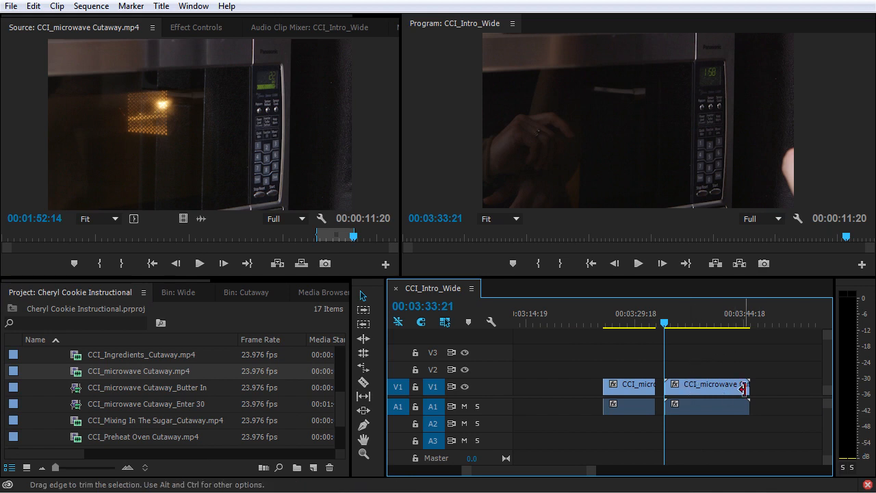
# Edit the Enter 30 subclip in the project to turn off Restrict Trims To Subclip Boundaries
pyautogui.click(75, 409)
pyautogui.rightClick(75, 408)
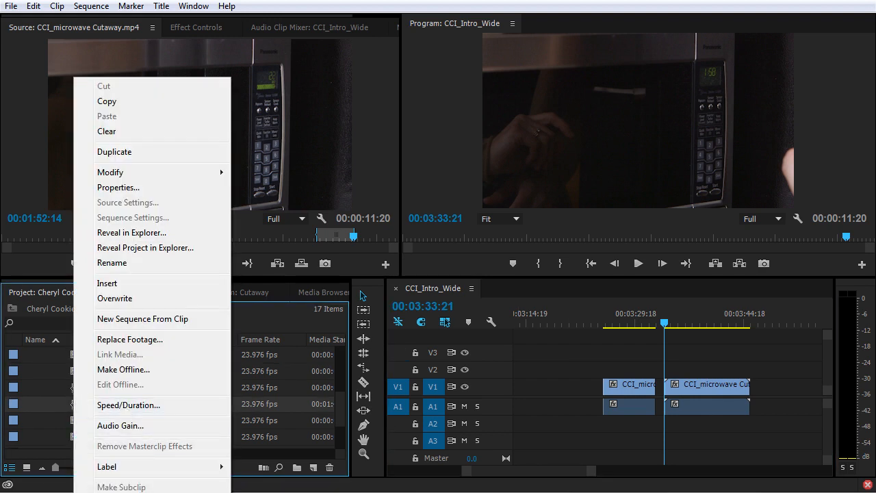
pyautogui.click(121, 492)
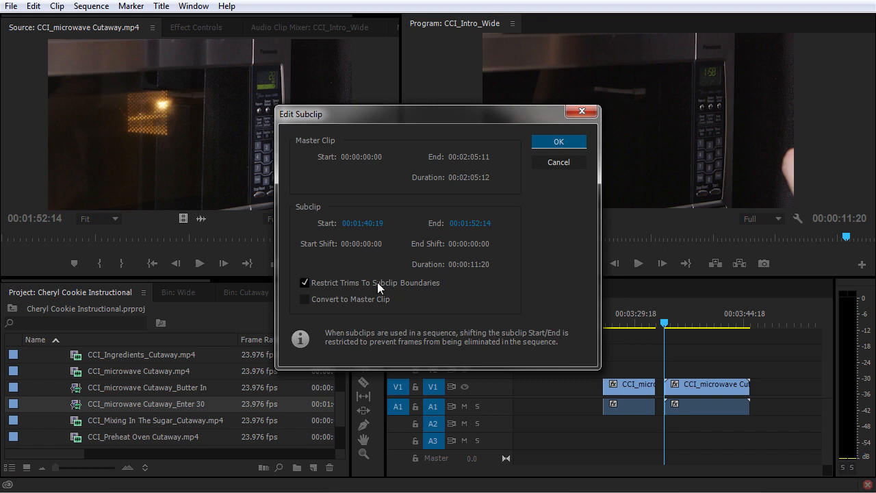
pyautogui.moveTo(375, 230); pyautogui.dragTo(329, 232)
pyautogui.moveTo(470, 225); pyautogui.dragTo(501, 227)
pyautogui.click(560, 141)
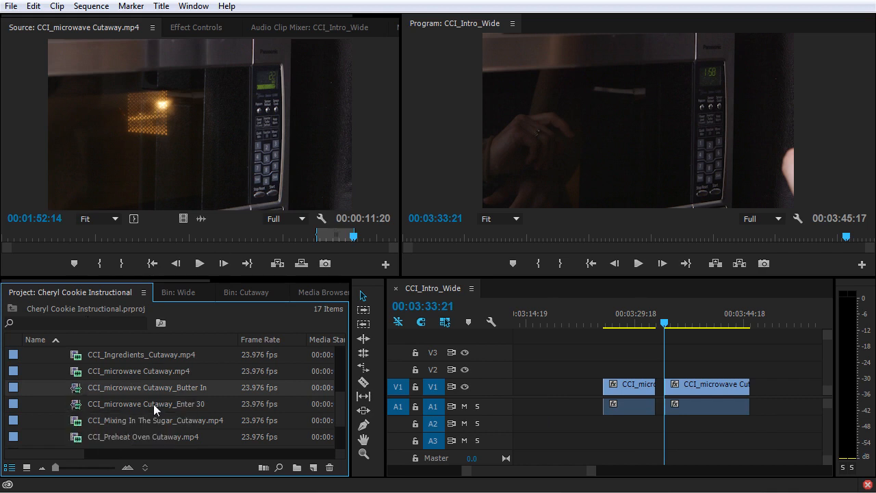
# Open CCI_microwave Cutaway.mp4 in the Source Monitor and return to the CCI_Intro_Wide sequence
pyautogui.doubleClick(79, 371)
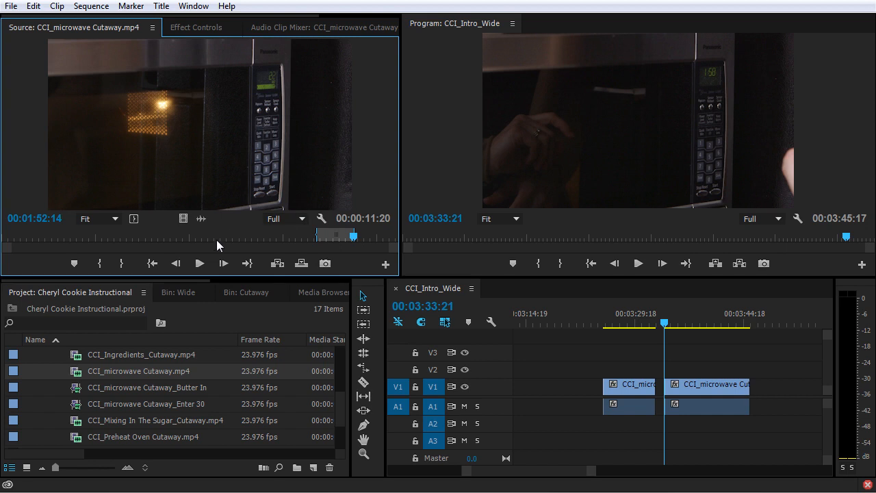
pyautogui.click(558, 359)
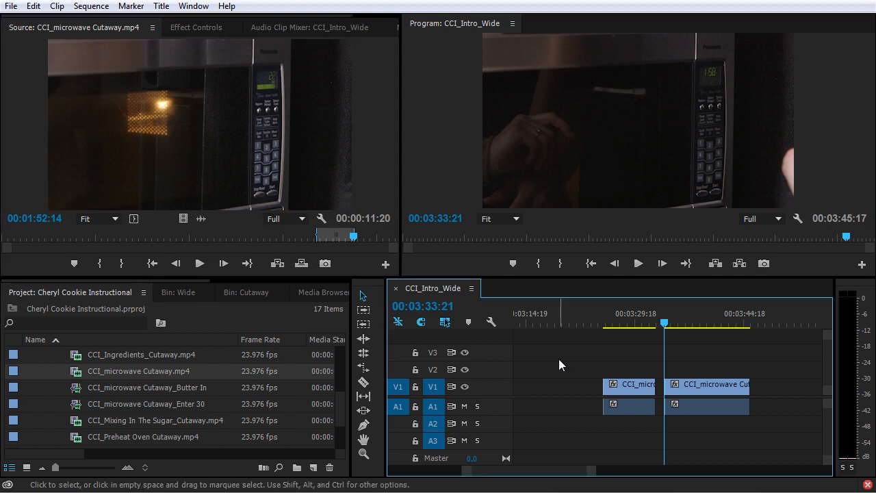